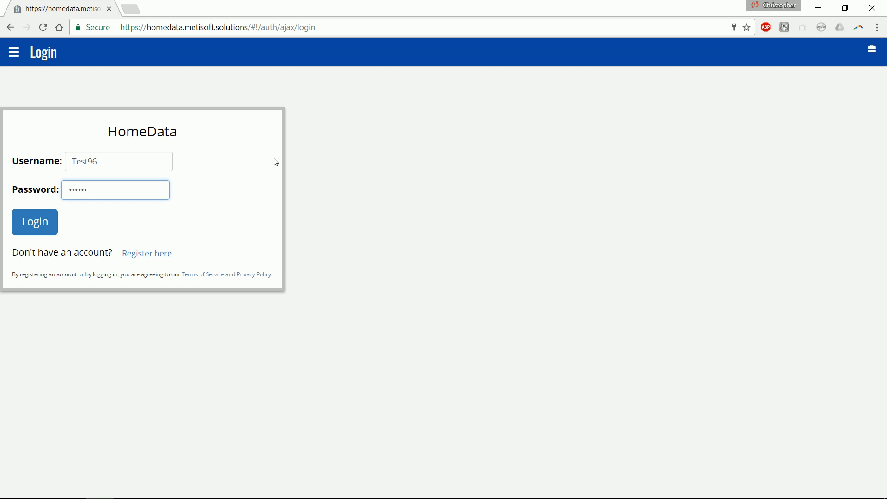
- Log in with the prefilled credentials and open the General Rehab Estimate template from the template list
click(42, 226)
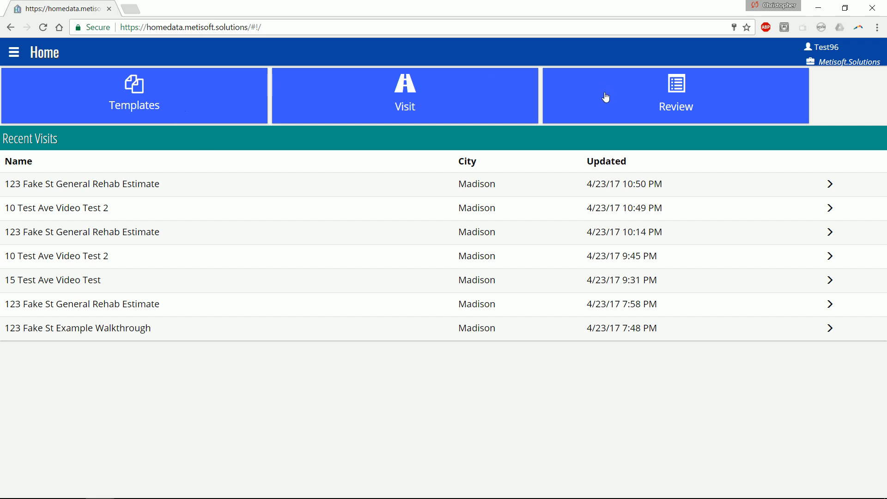
click(15, 54)
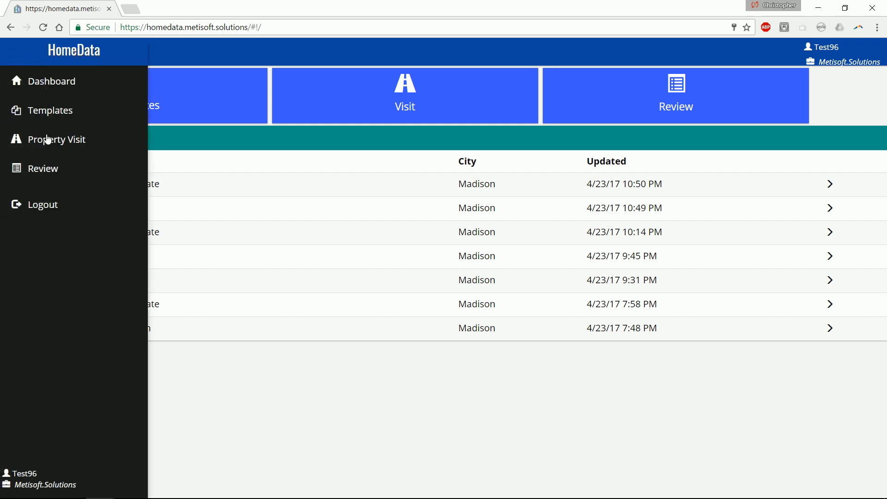
click(243, 369)
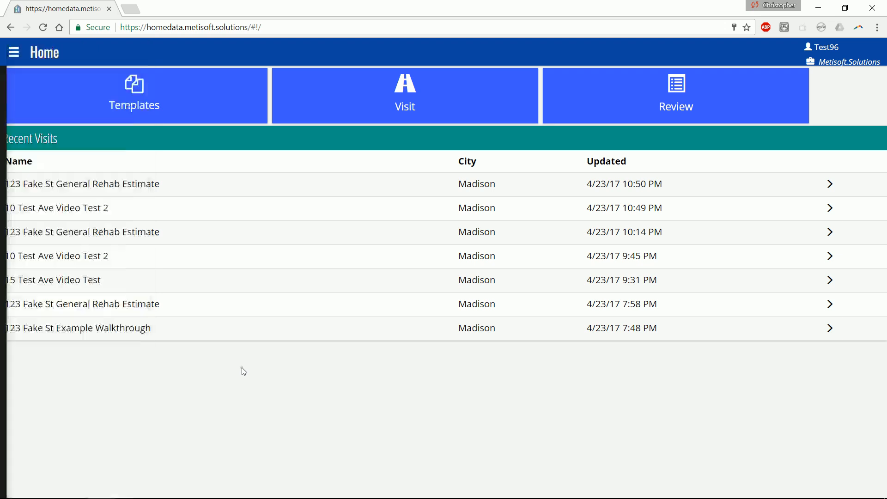
click(137, 109)
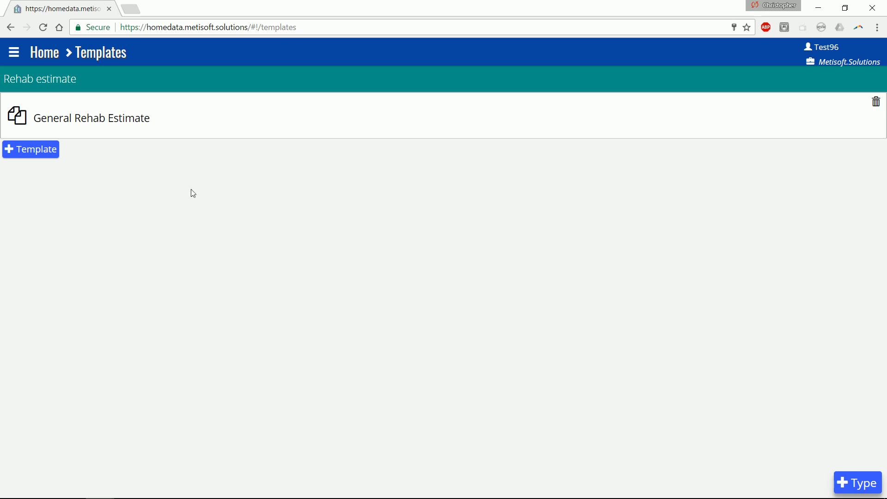
click(28, 79)
click(22, 123)
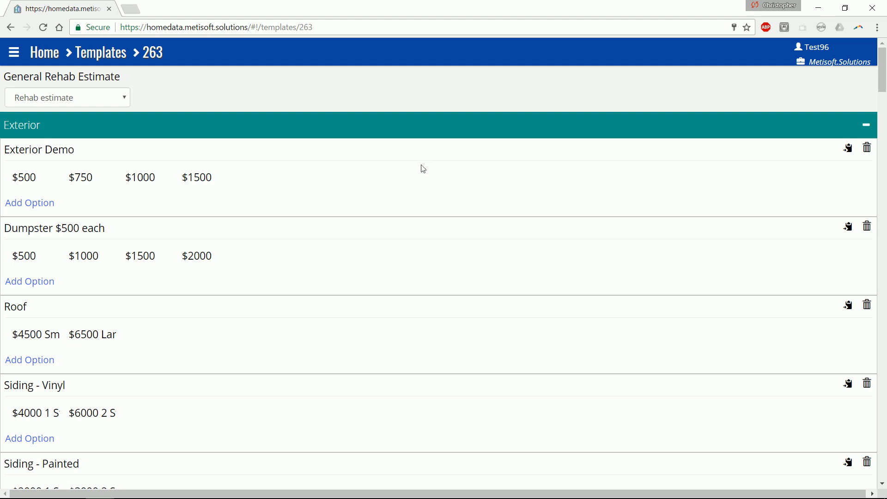
- Examine the General Rehab Estimate template's items and options, collapsing and re-expanding its Exterior, Interior and Miscellaneous sections
scroll(422, 209, down, 8)
scroll(423, 212, up, 9)
click(867, 125)
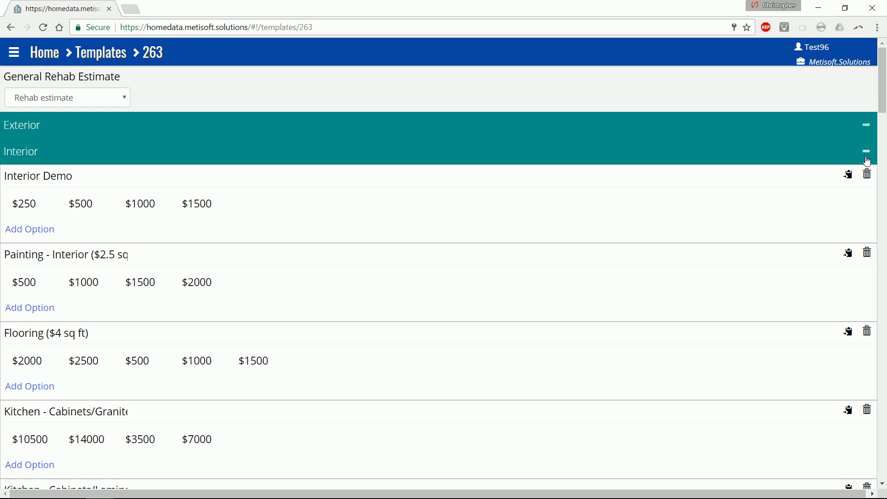
click(867, 151)
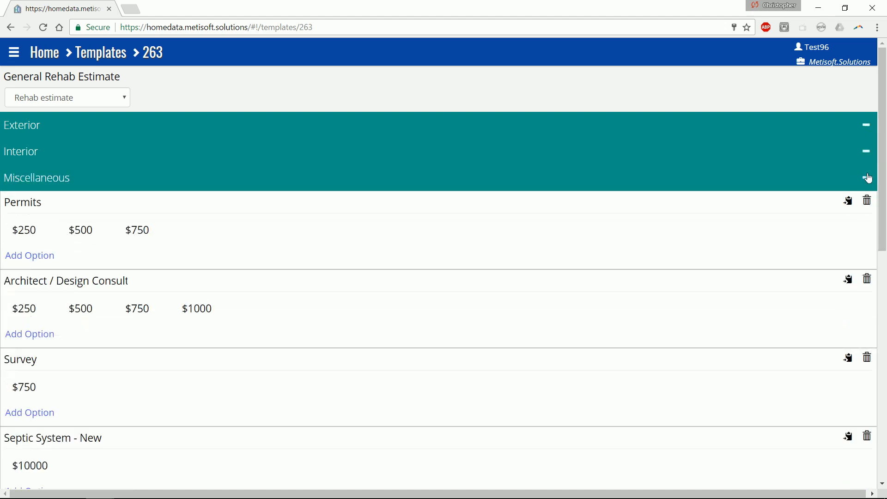
click(868, 178)
click(875, 177)
click(869, 152)
click(866, 131)
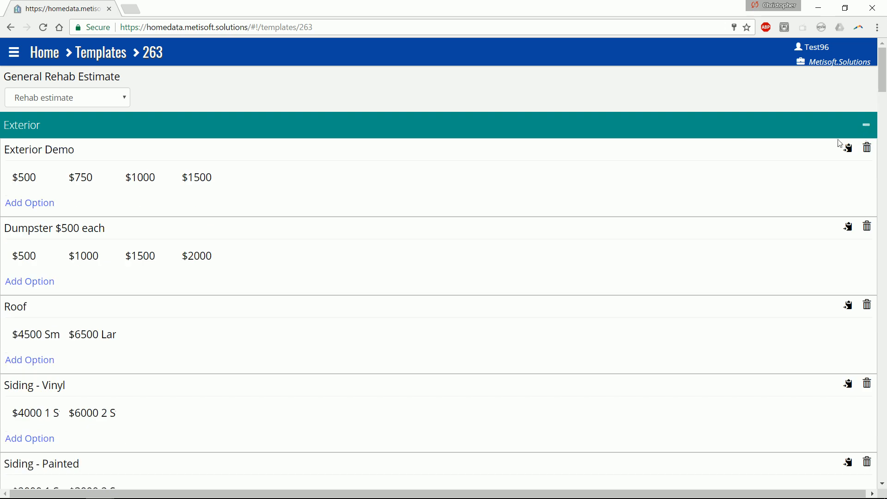
click(4, 149)
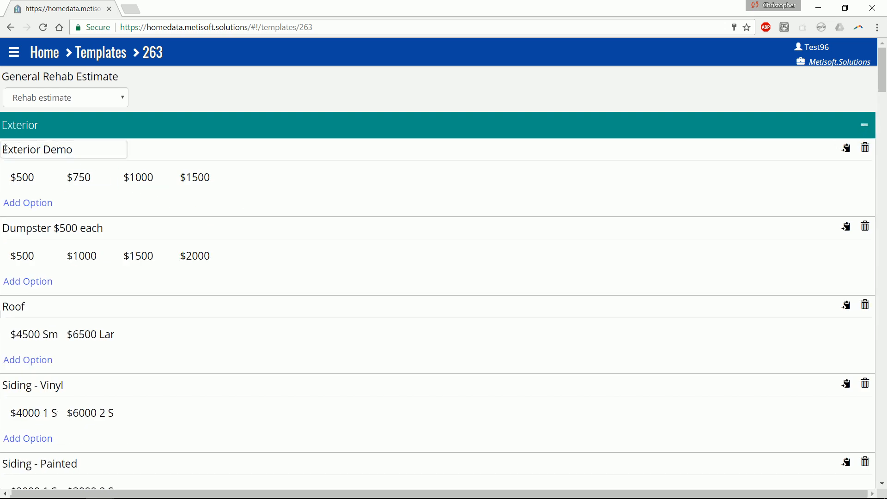
- Add a new template under the Rehab estimate type and name it "Video Example 1"
click(93, 57)
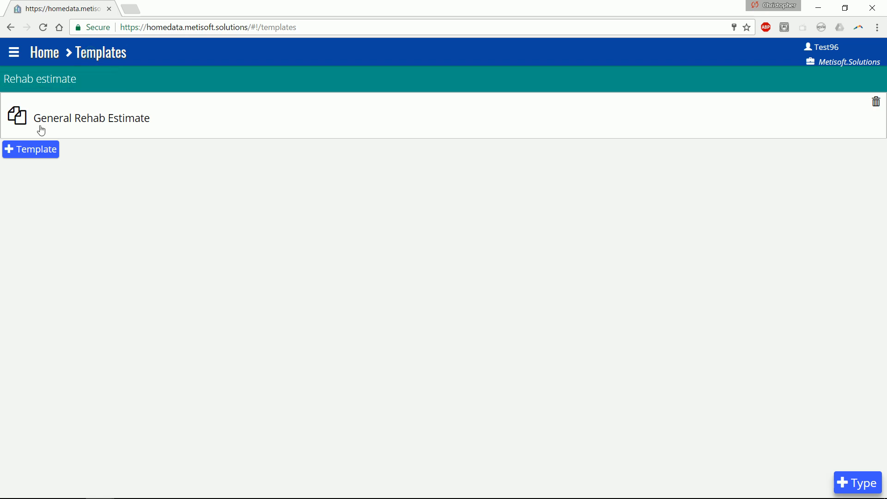
click(30, 154)
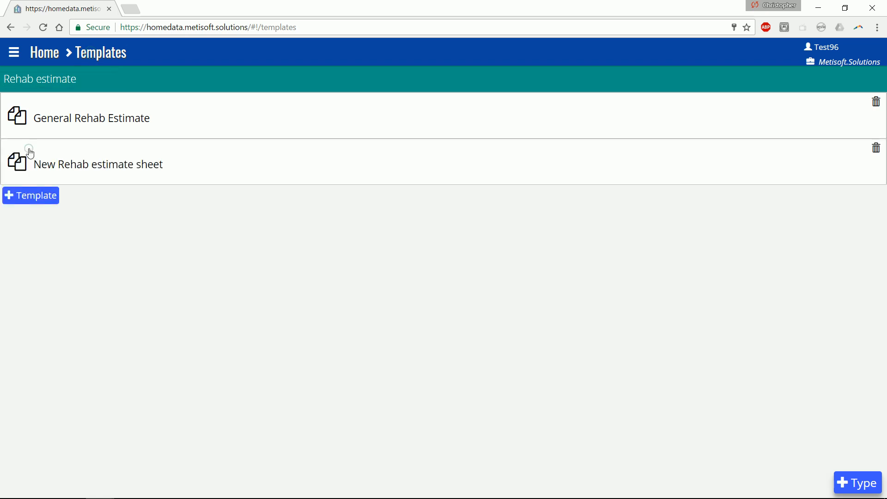
click(62, 166)
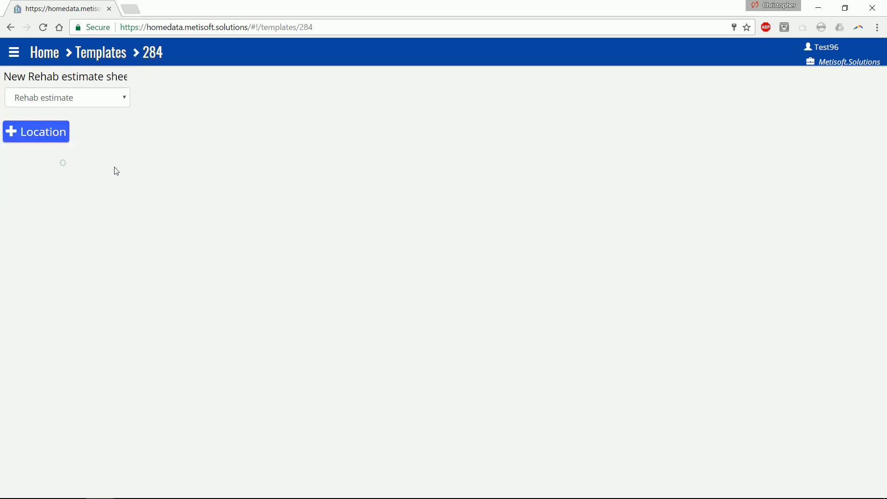
click(102, 78)
text(Video Example 1)
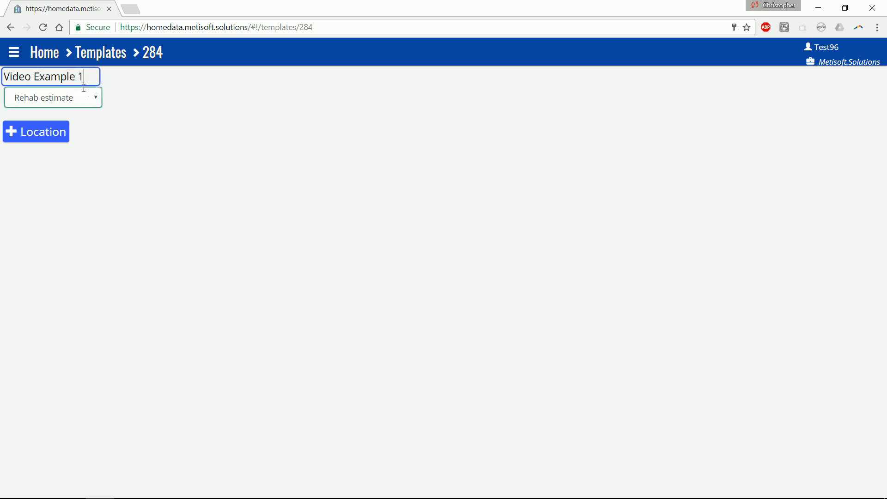
- Add a location named "Kitchen" to the template and create a five-option item in it named "Countertops"
click(47, 134)
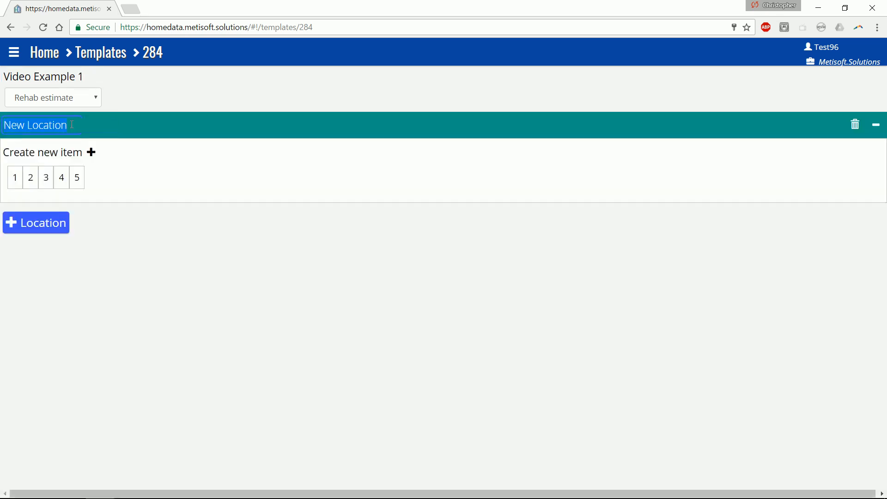
text(Kitchen)
click(77, 180)
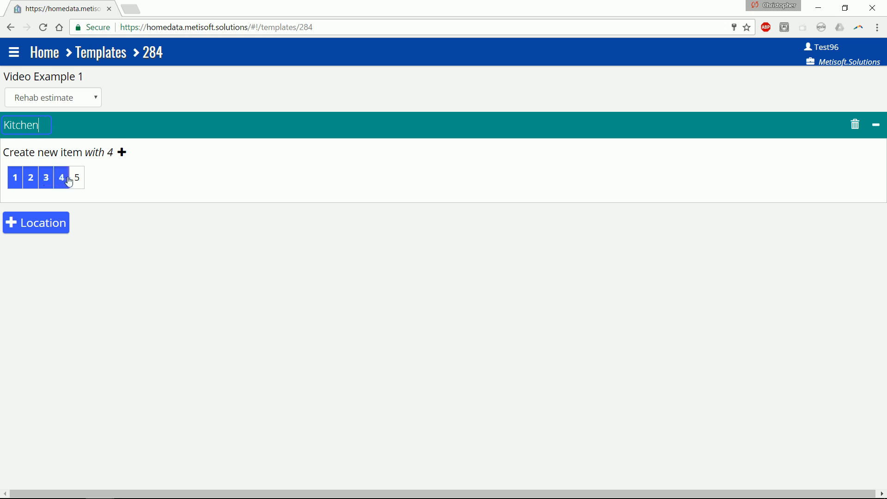
click(79, 181)
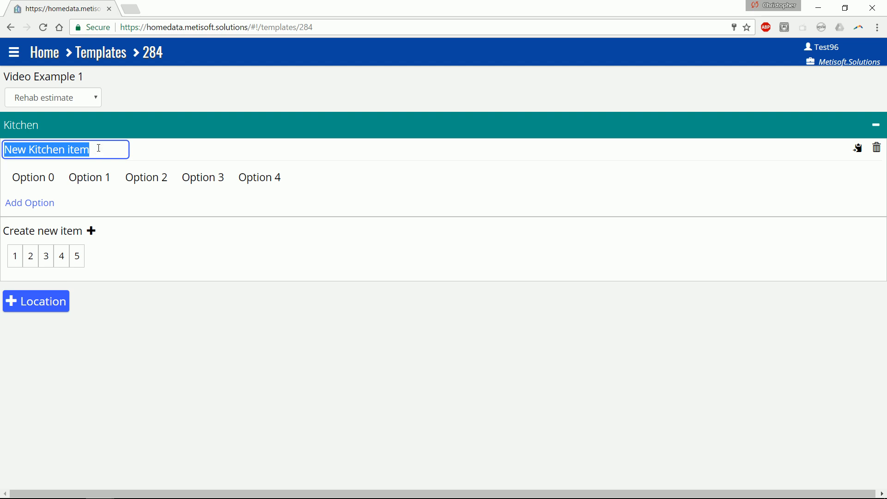
text(Countertops)
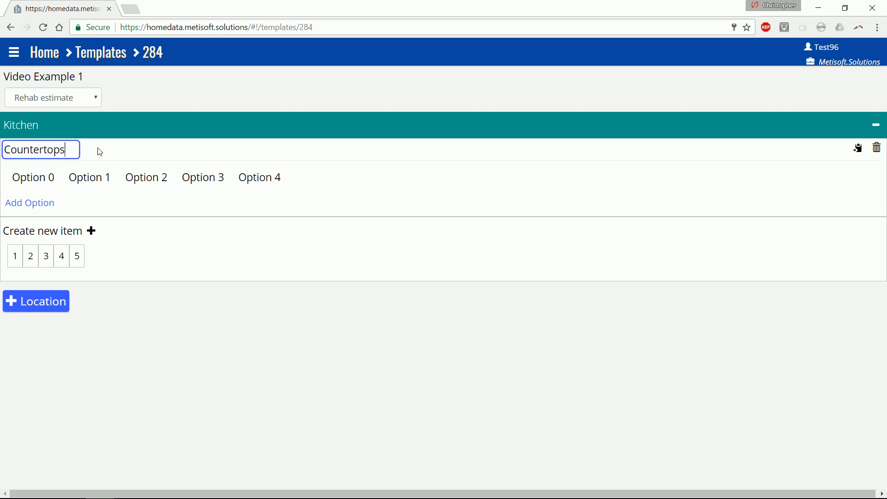
- Name the five Countertops options Good, Bad, Dirty, Repair and Replace
key(Tab)
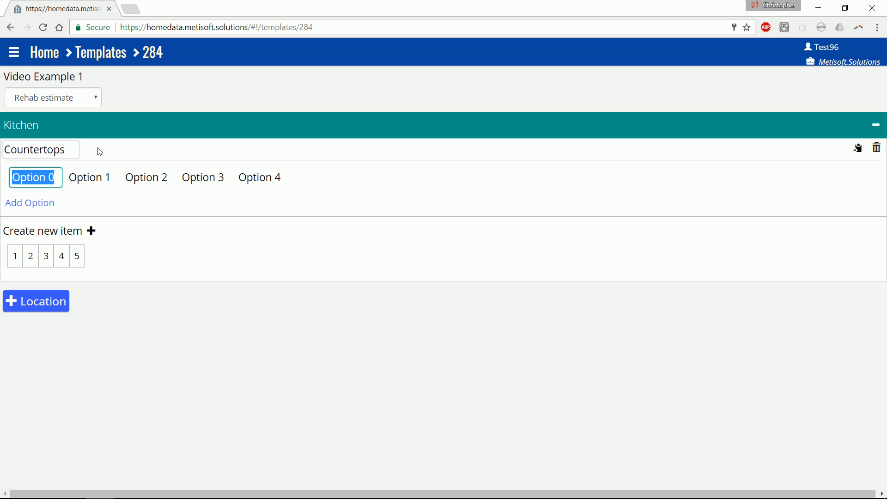
text(Good)
key(Tab)
text(Bad)
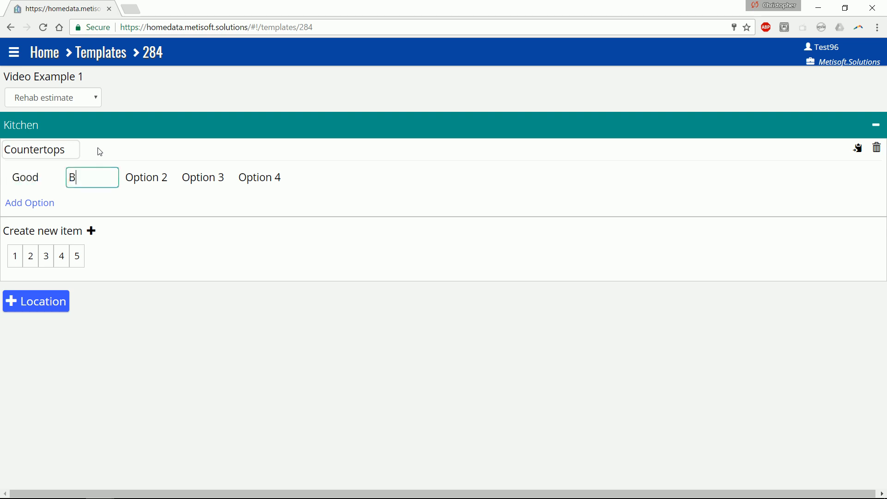
key(Tab)
text(Dirty)
key(Tab)
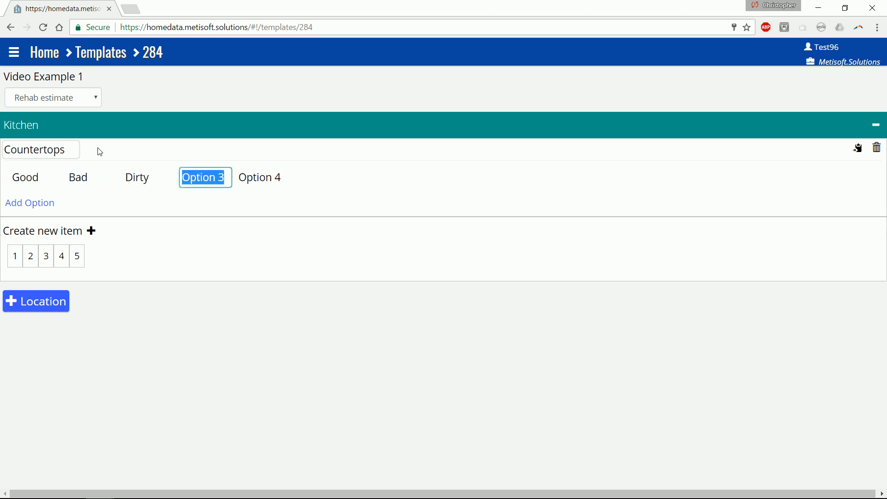
text(Repair)
key(Tab)
text(Replace)
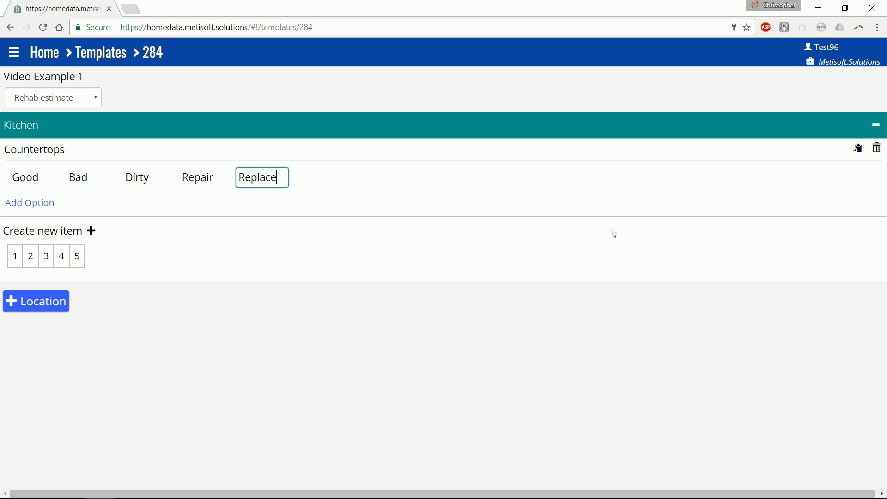
- Duplicate the Countertops item within the Kitchen location and rename the copy "Stove"
click(859, 149)
click(855, 131)
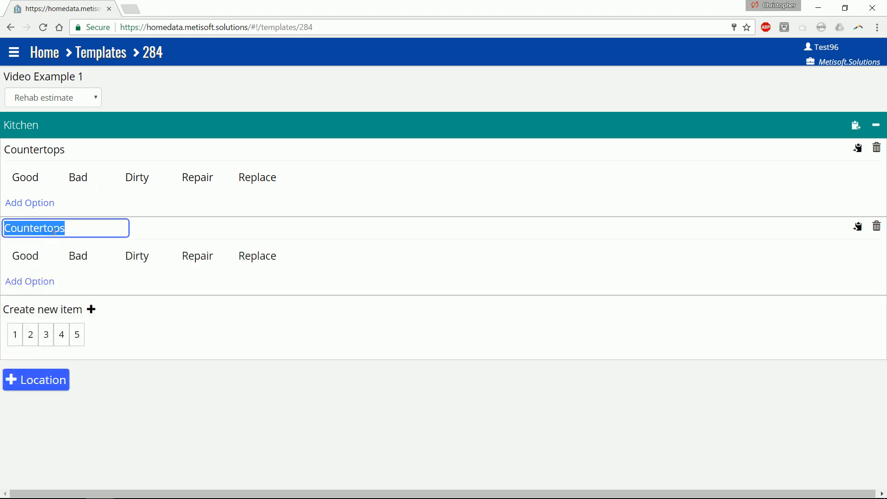
text(Stove)
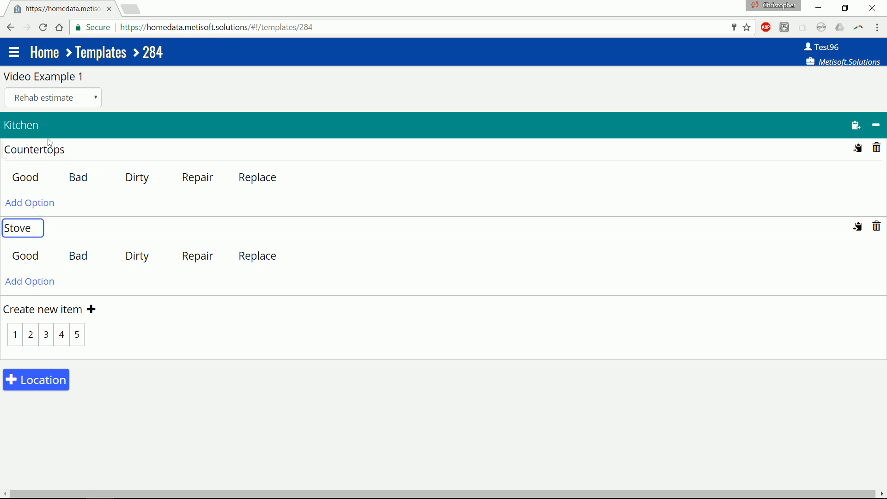
- Add a second location to the template and name it "Exterior"
click(39, 379)
drag(113, 375, 4, 377)
text(E)
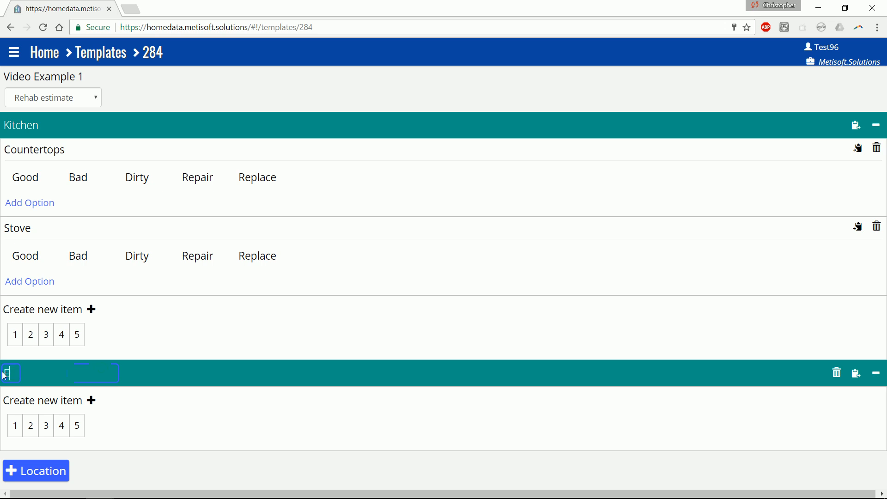
text(xterior)
- Create a three-option item named "Landscaping" in the Exterior location, with the options $500, $750 and $1000
click(47, 426)
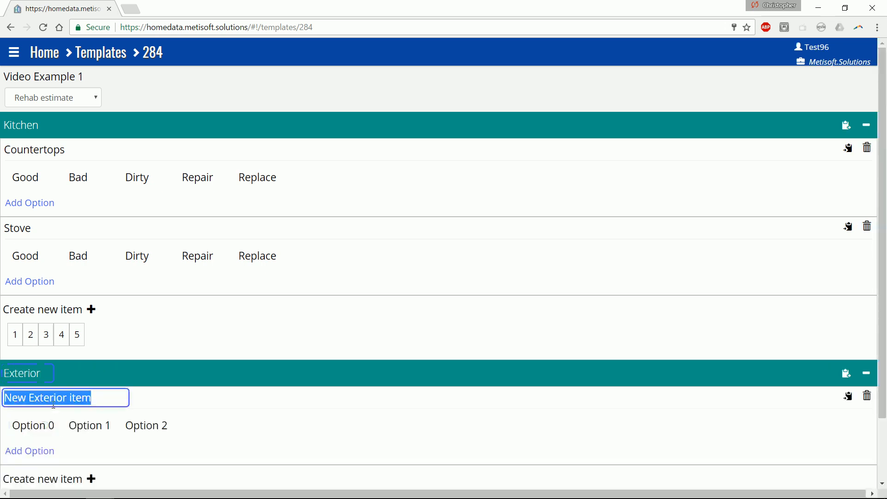
text(Landscaping)
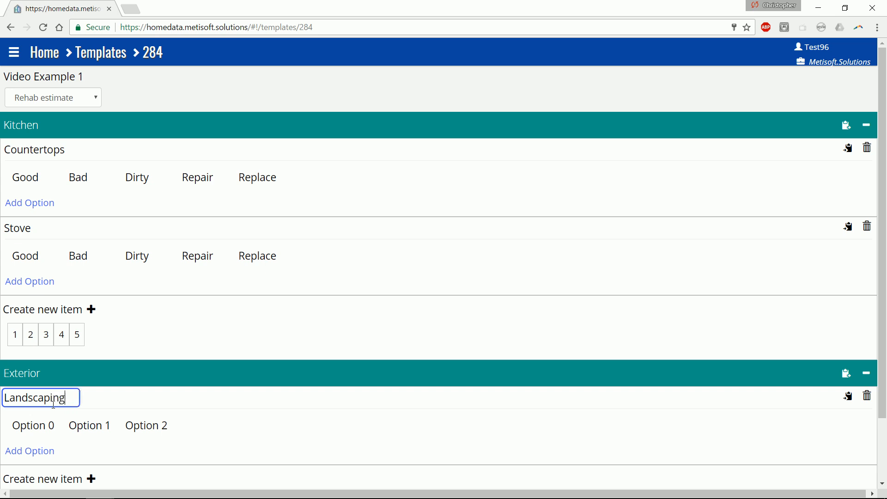
key(Tab)
text($500)
key(Tab)
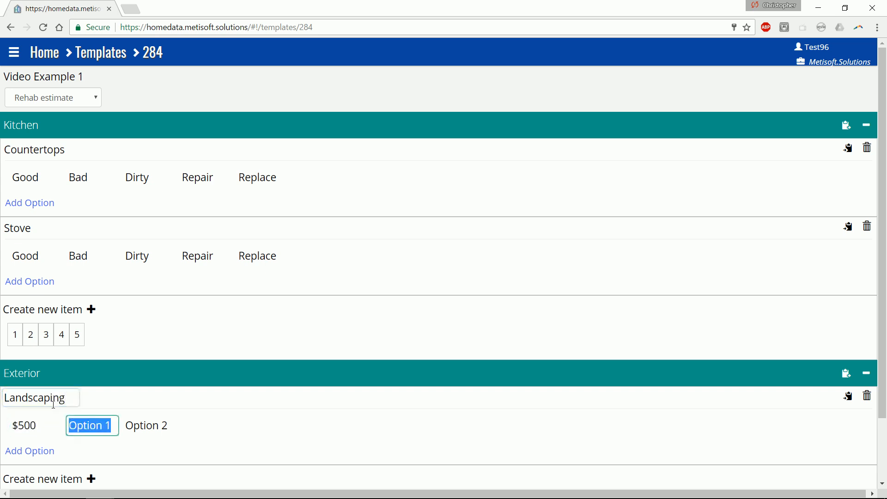
text($750)
key(Tab)
text($1000)
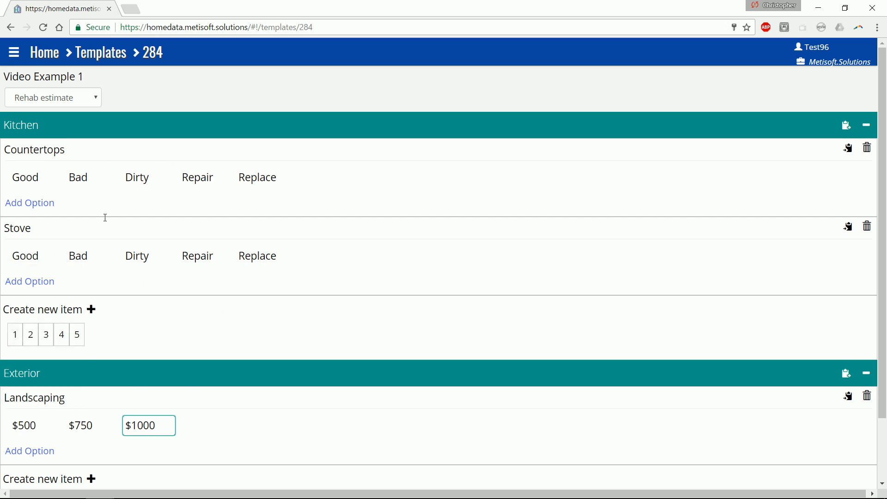
- Start a new visit in Madison for a newly added property, entering the property's street address
click(44, 54)
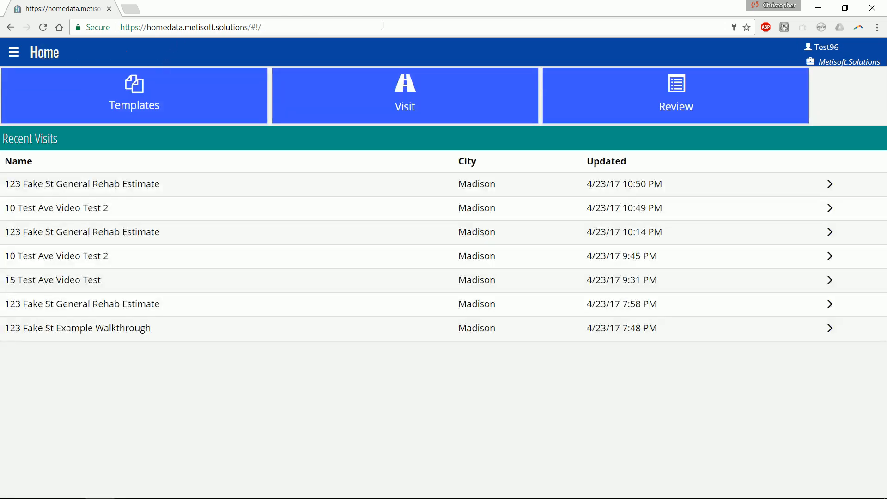
click(415, 116)
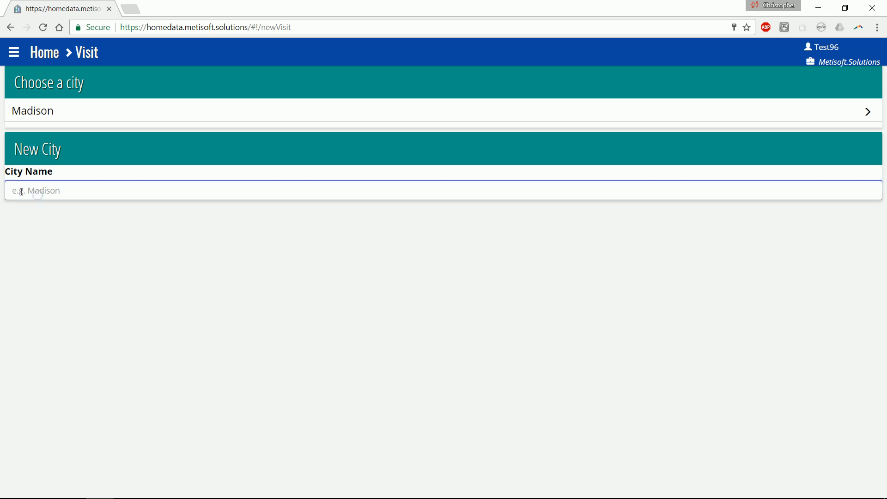
click(49, 112)
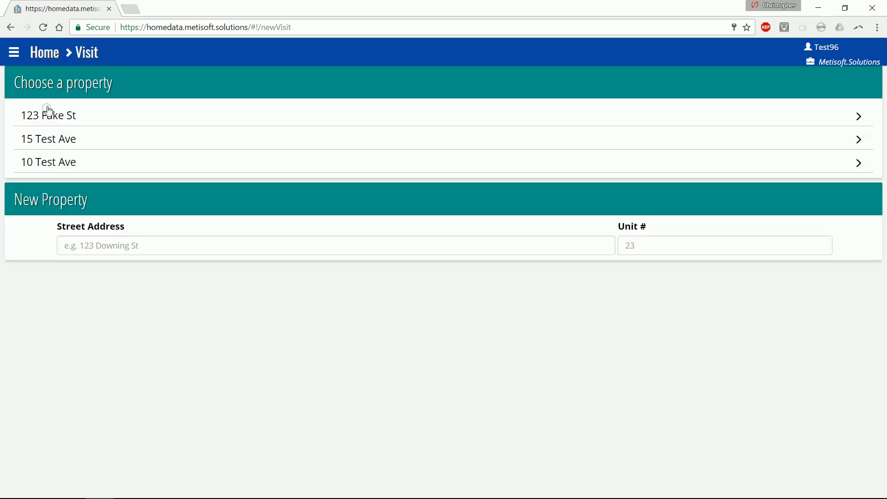
click(85, 247)
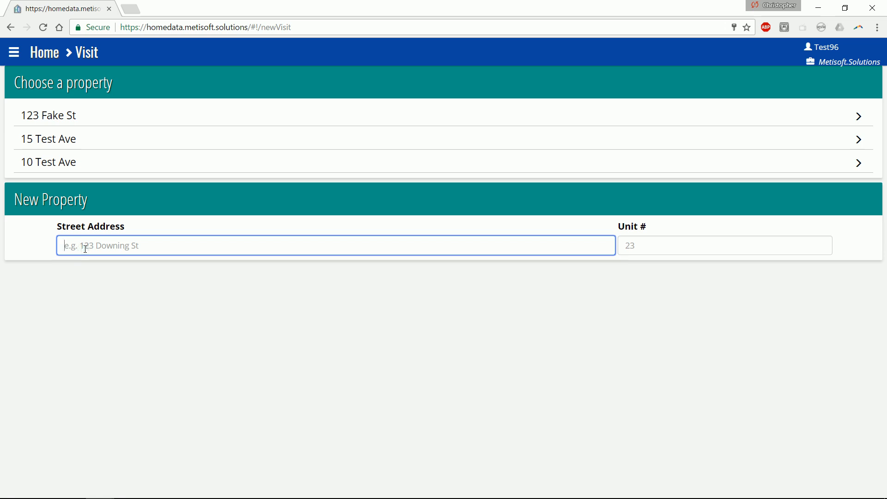
text(11 Fake St)
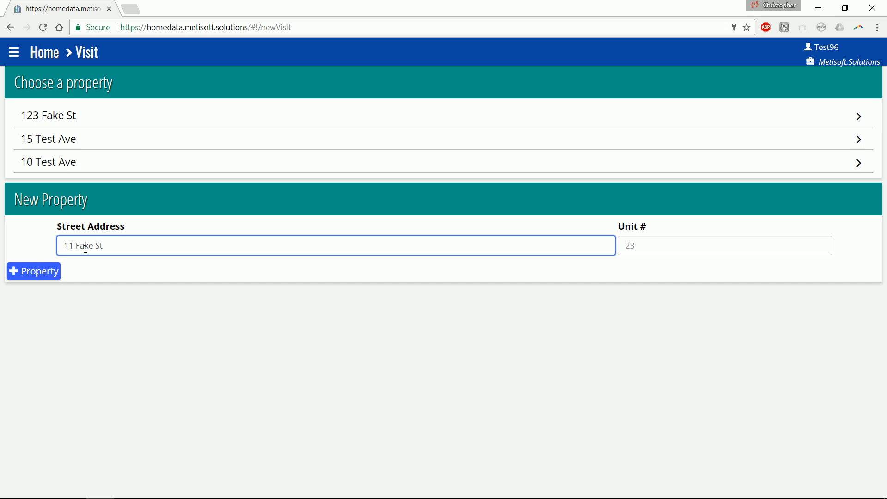
click(34, 272)
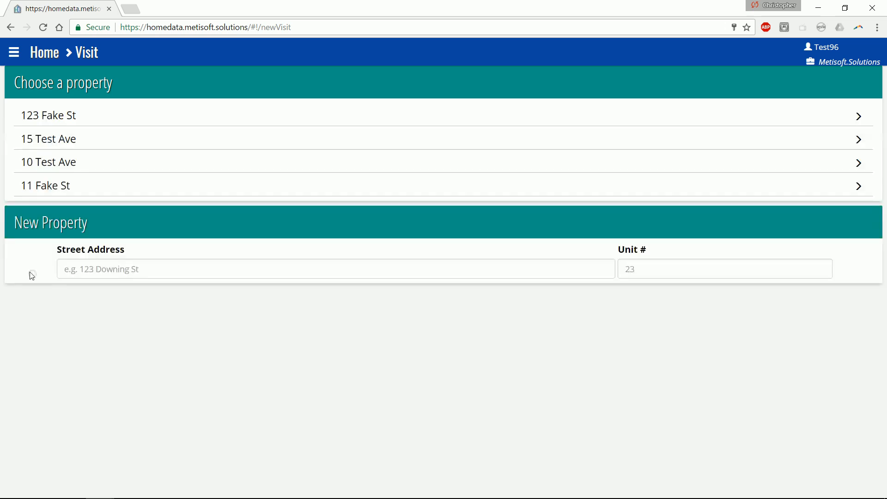
click(41, 187)
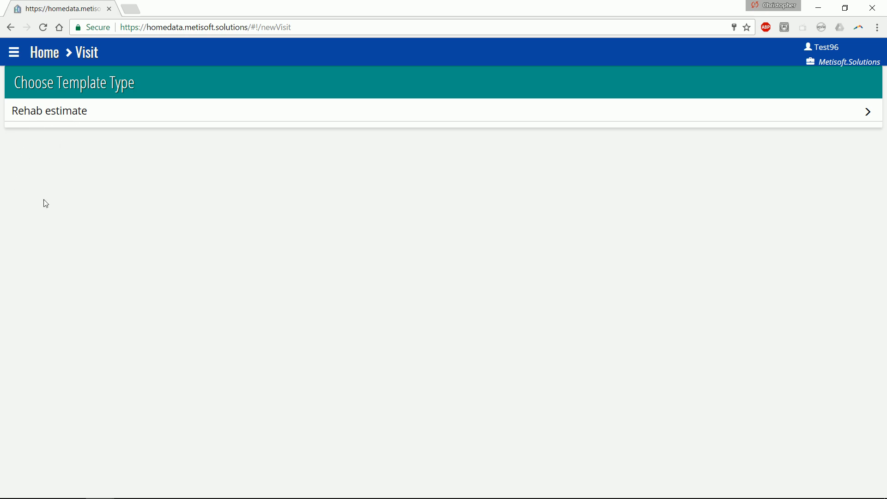
- Fill the visit with the Rehab estimate template "Video Example 1", rating the kitchen Countertops Good with the item note "Great!"
click(65, 121)
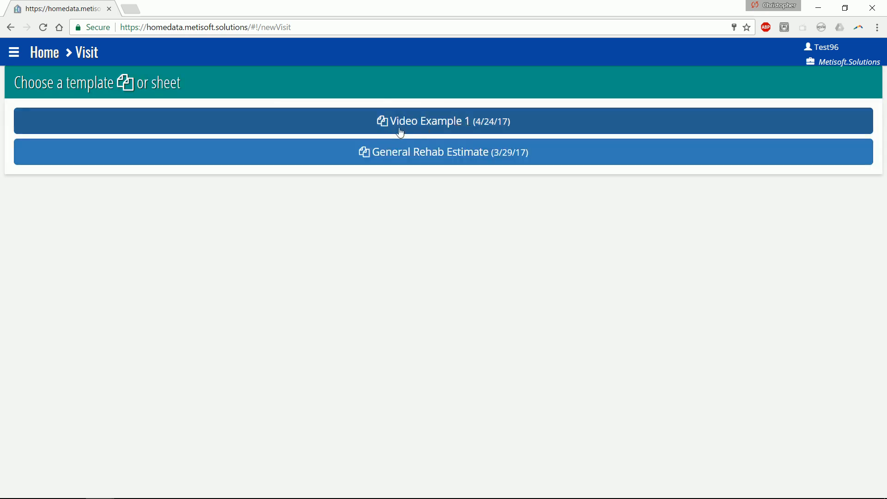
click(507, 133)
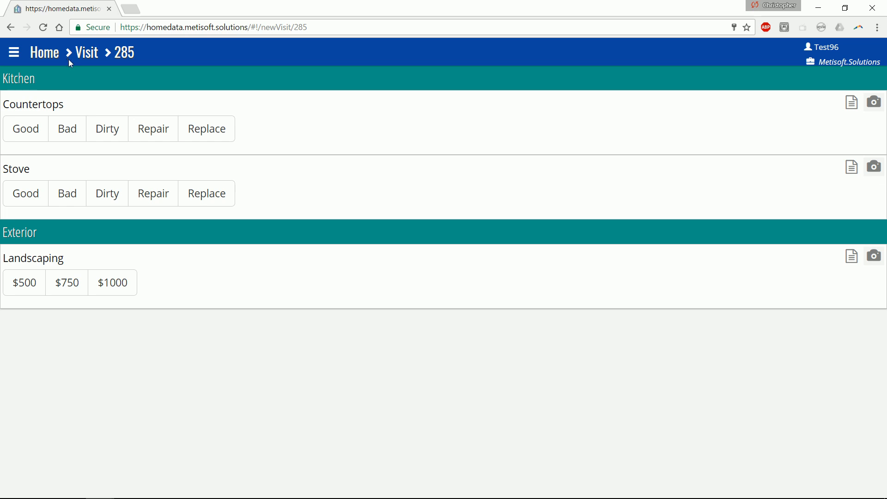
click(33, 137)
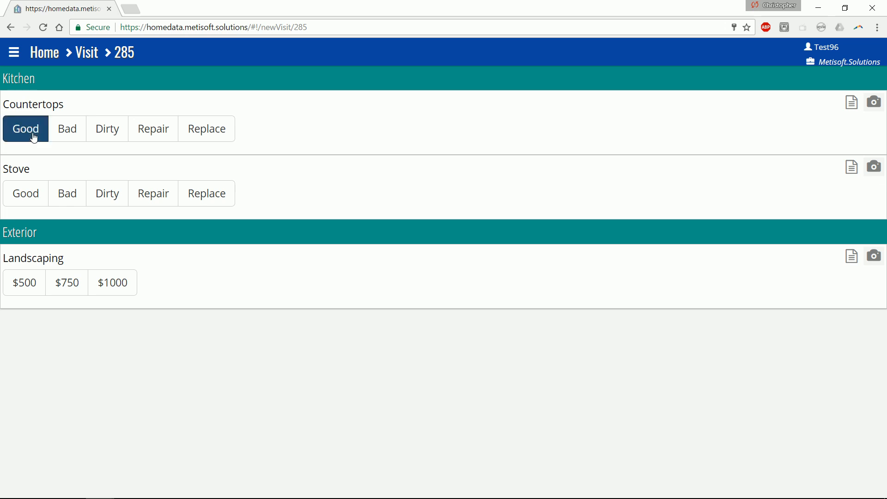
click(852, 110)
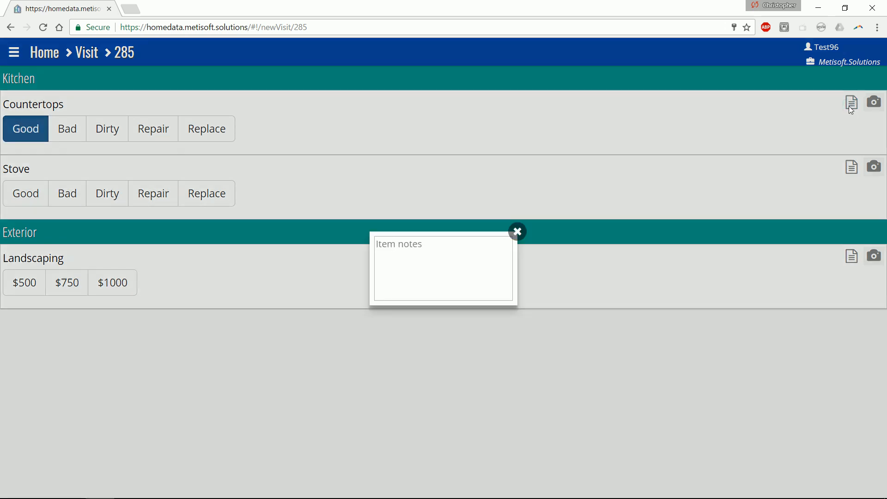
text(Great!)
click(517, 231)
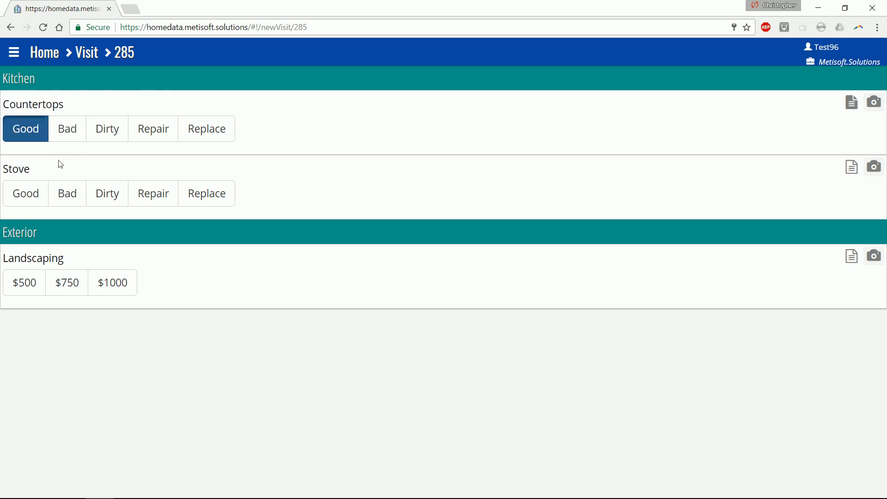
- Rate the kitchen Stove as Replace and set the Exterior Landscaping estimate to $500
click(101, 205)
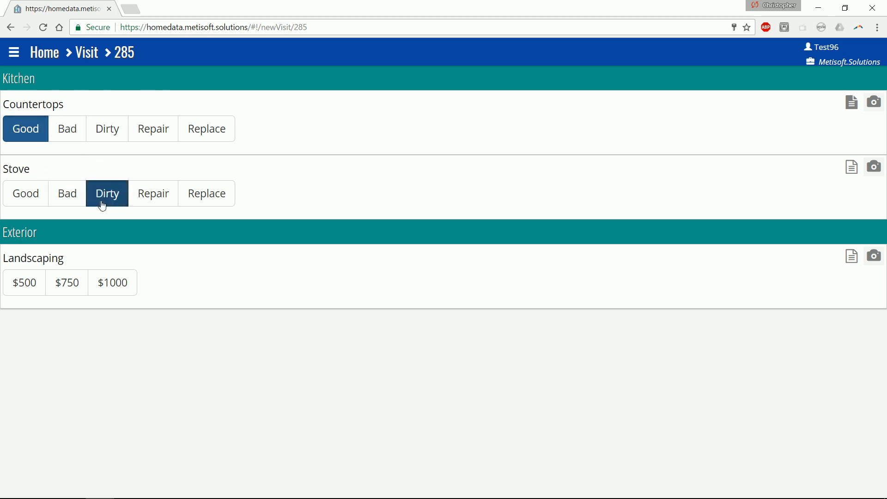
click(230, 201)
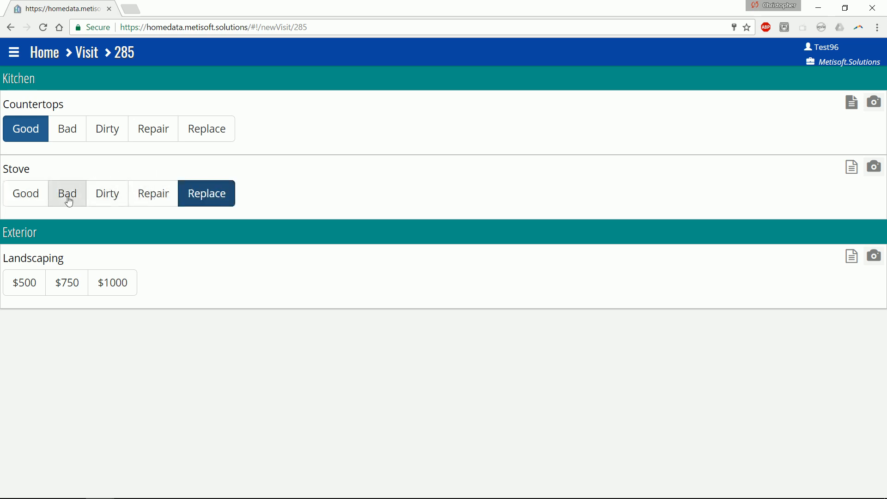
click(21, 283)
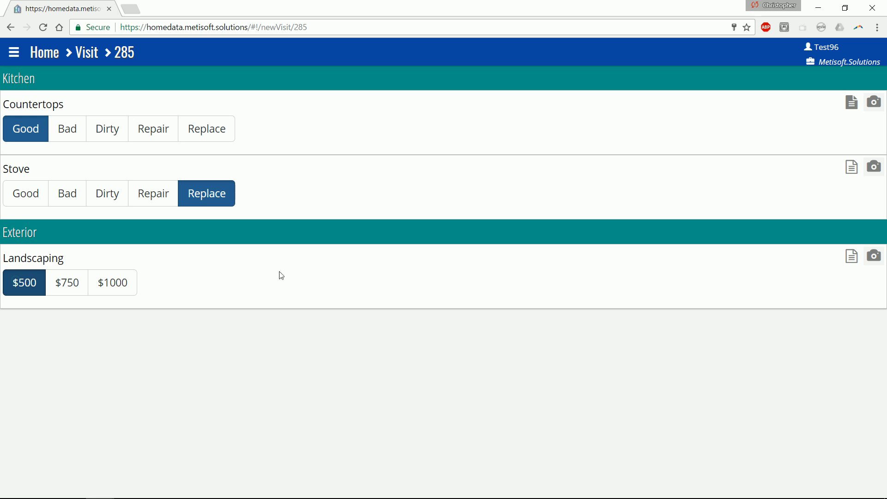
- Review the recorded answers of the most recent Video Example 1 visit in Madison and return to the home page
click(45, 55)
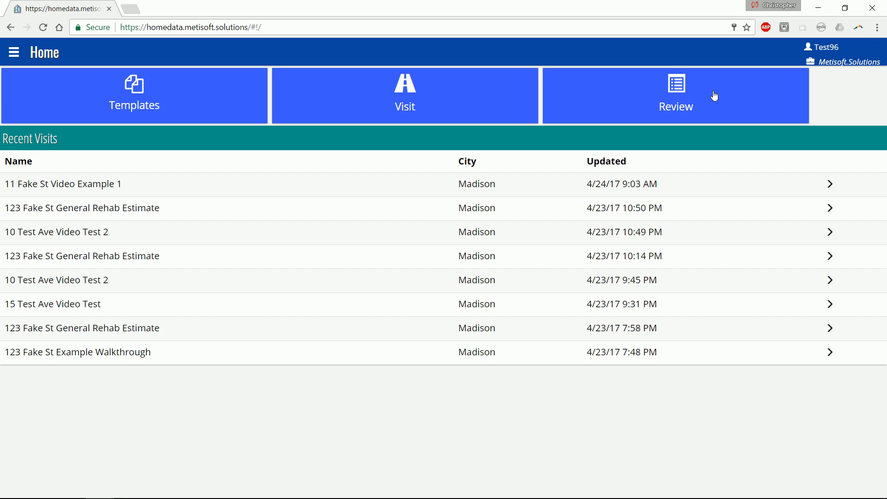
click(831, 186)
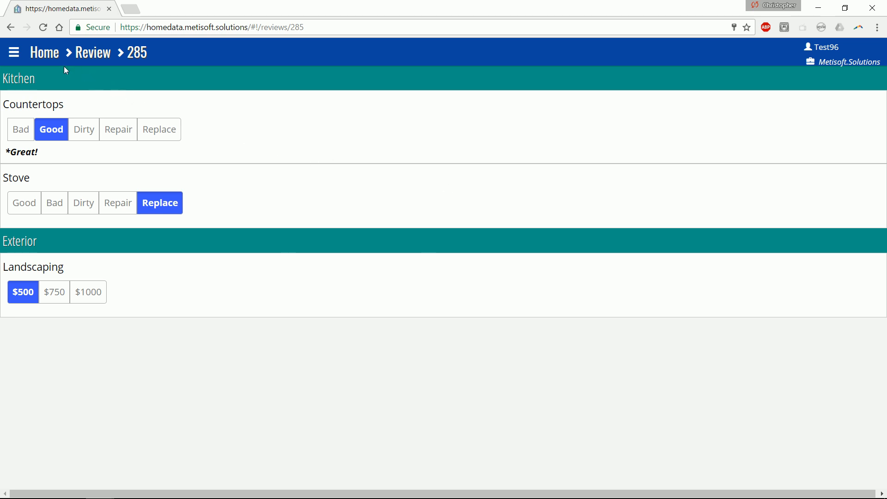
click(51, 60)
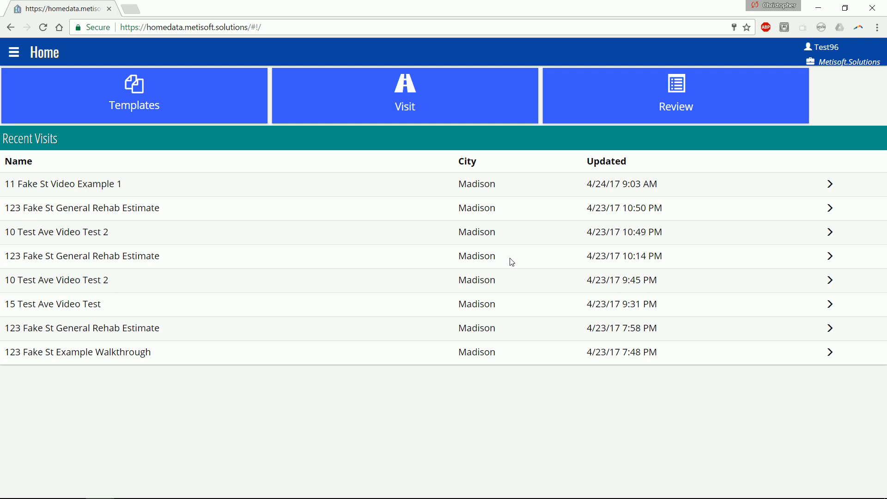